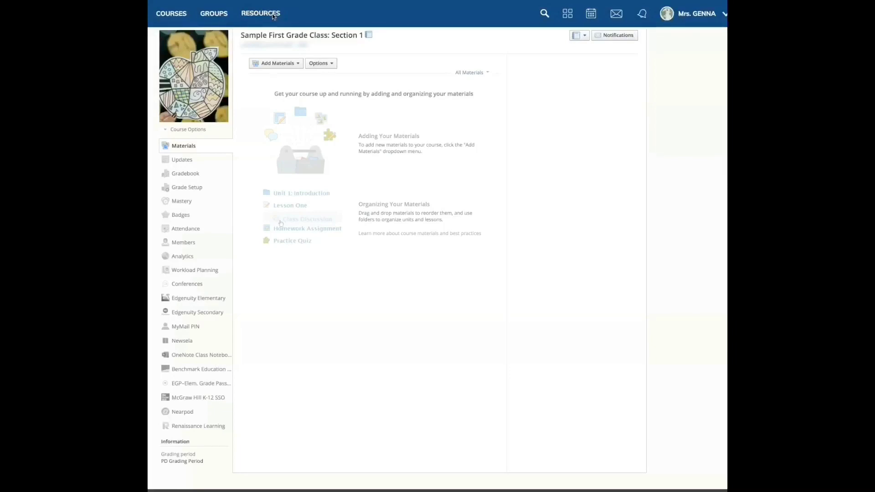
After glancing at the apps list, open Account Settings from the profile menu.
click(567, 15)
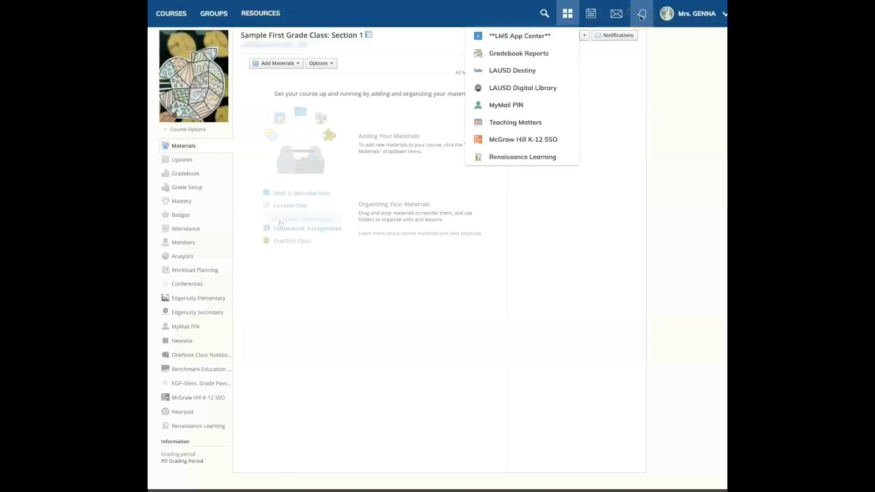
click(714, 18)
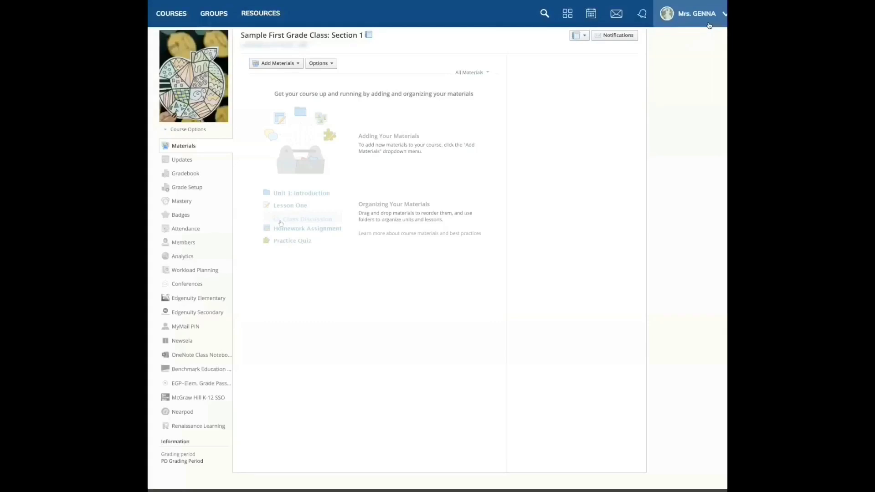
click(709, 23)
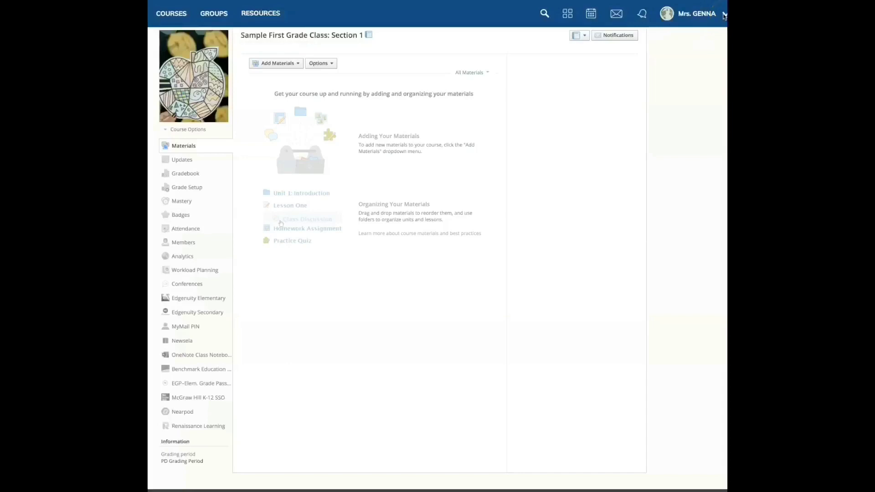
click(723, 17)
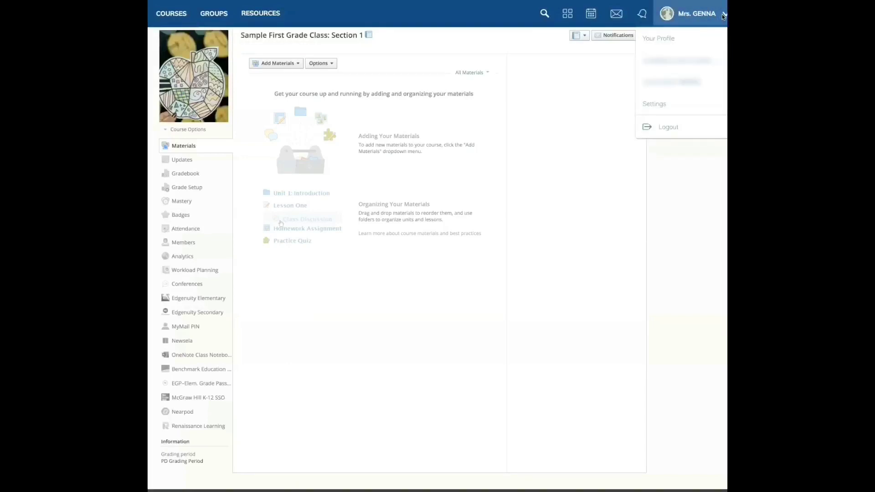
click(657, 105)
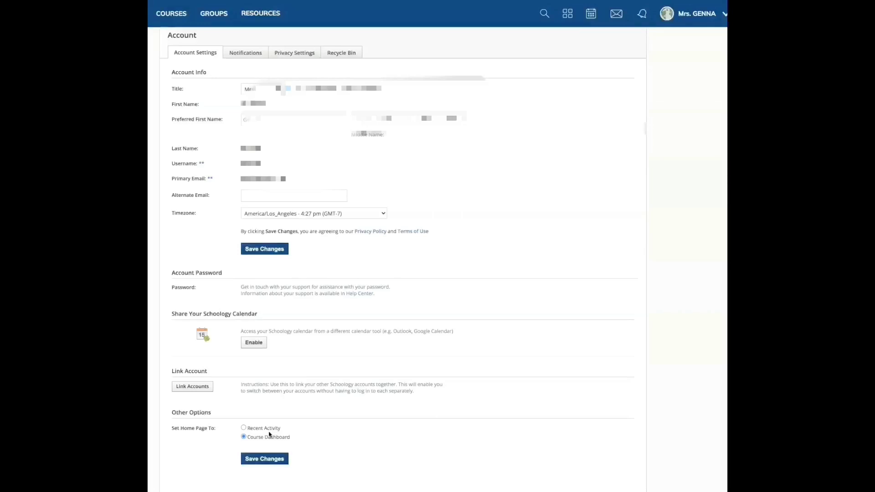
Turn off all notifications, confirming Assignment submissions emails remain Off.
click(275, 429)
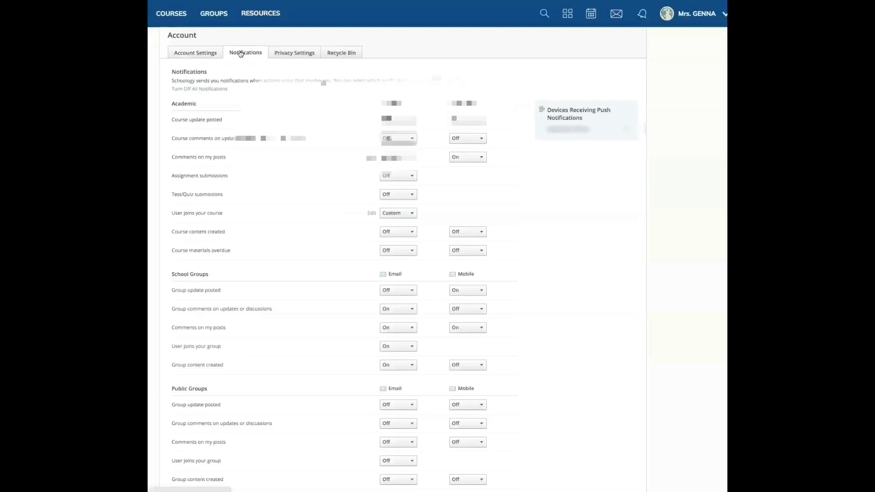
click(220, 88)
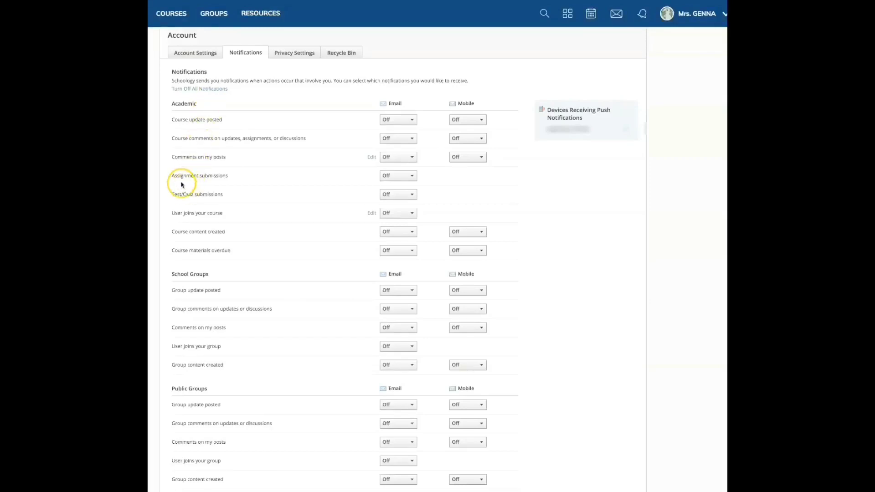
click(409, 176)
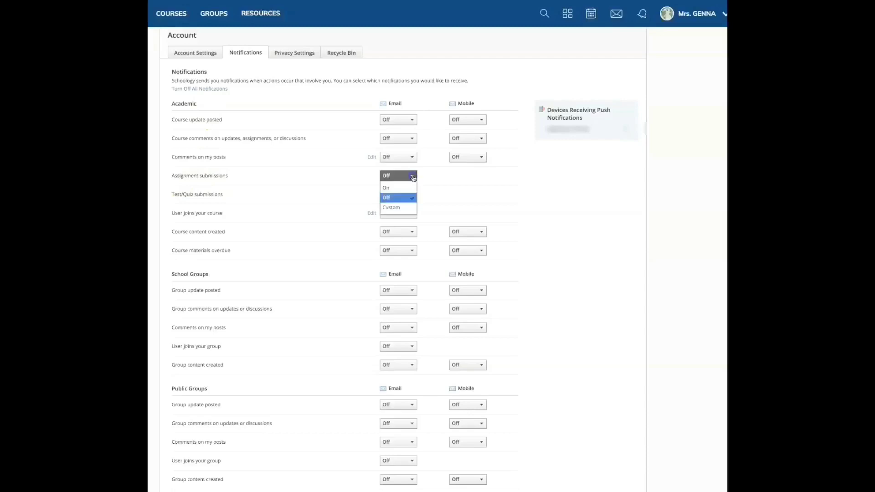
click(387, 177)
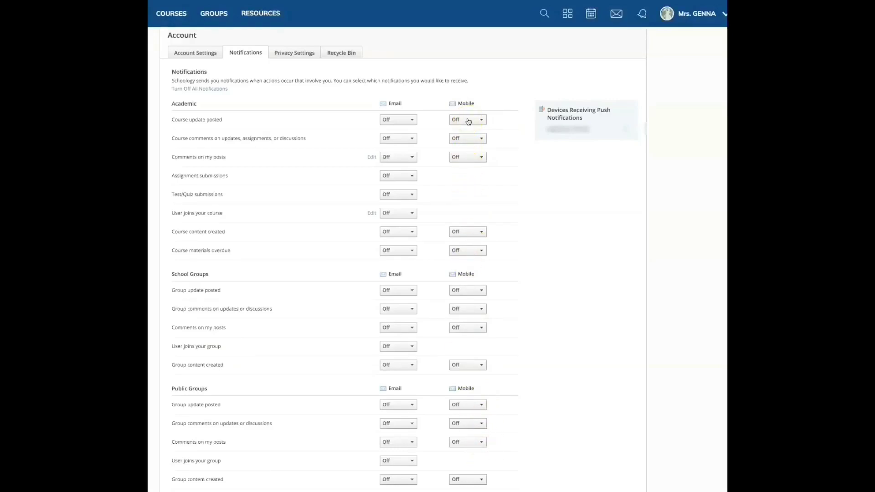
Set every Privacy Settings item to No One and save the changes.
click(290, 55)
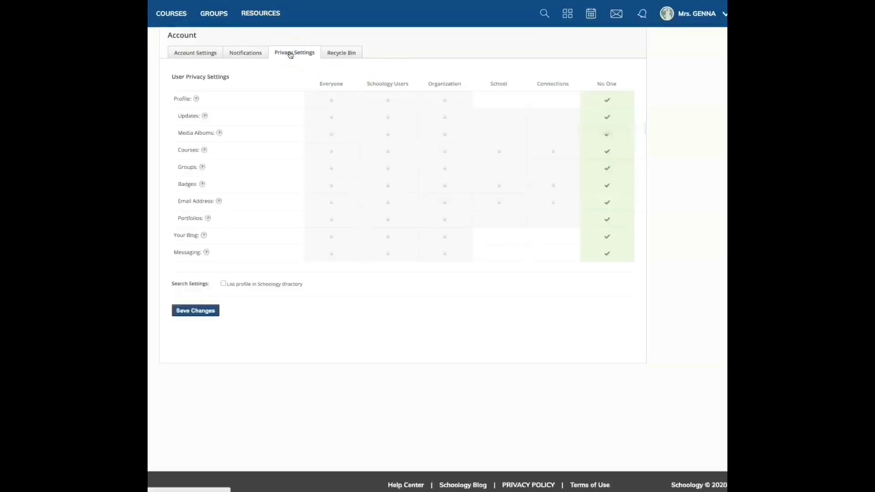
click(607, 85)
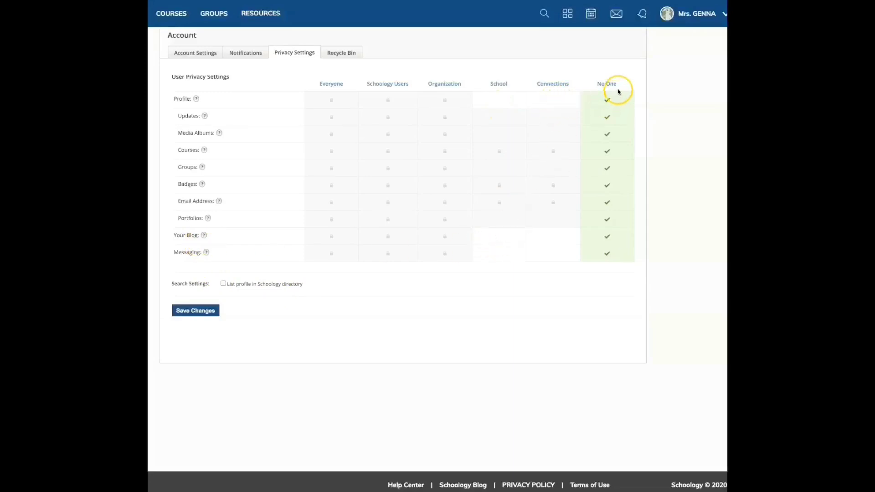
click(188, 310)
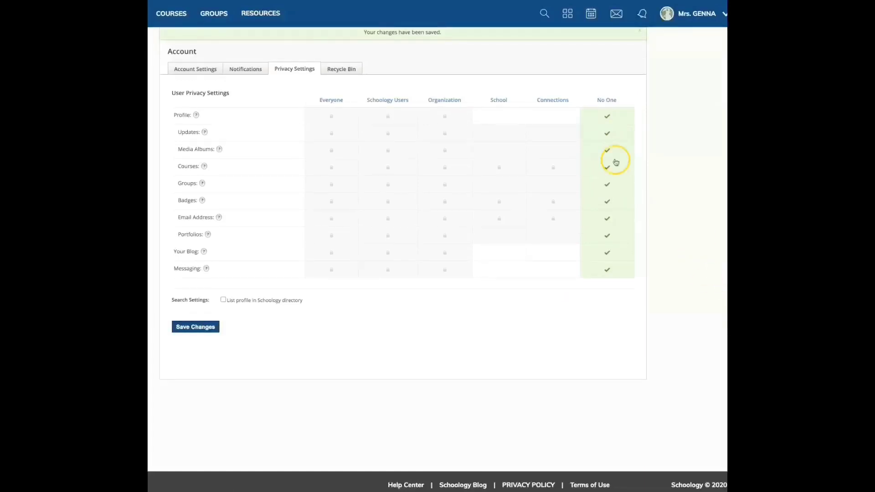
Restore the 'Week of August 18, 2020' item from the Recycle Bin.
click(342, 71)
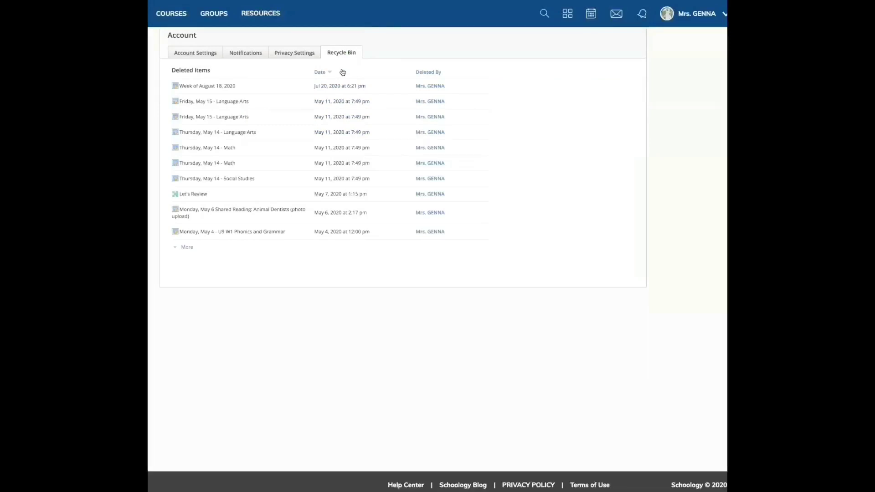
mouse_move(201, 86)
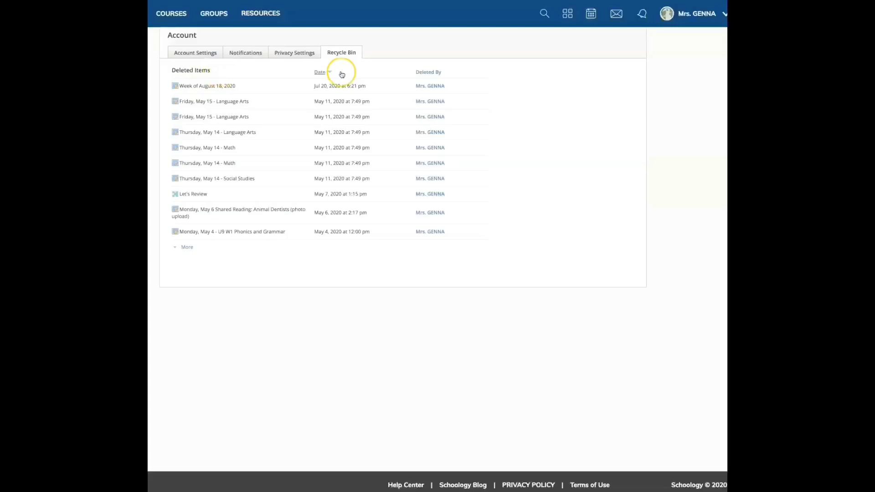
mouse_move(482, 87)
click(486, 88)
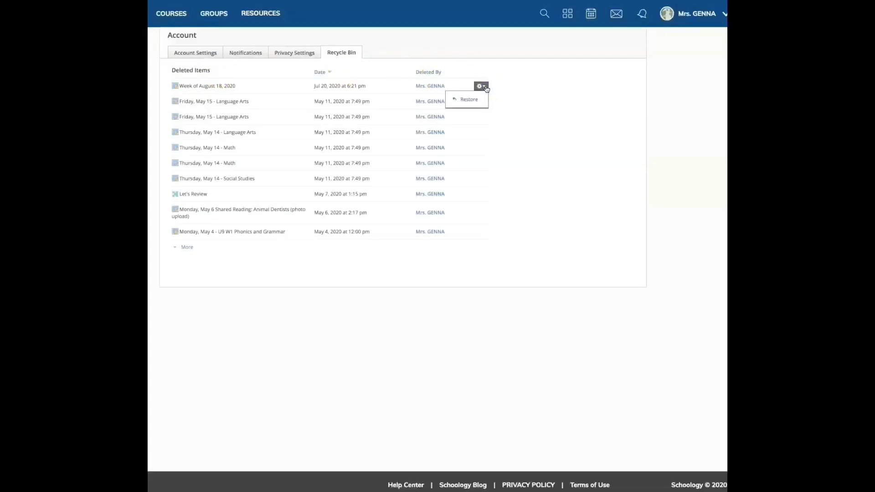
click(472, 101)
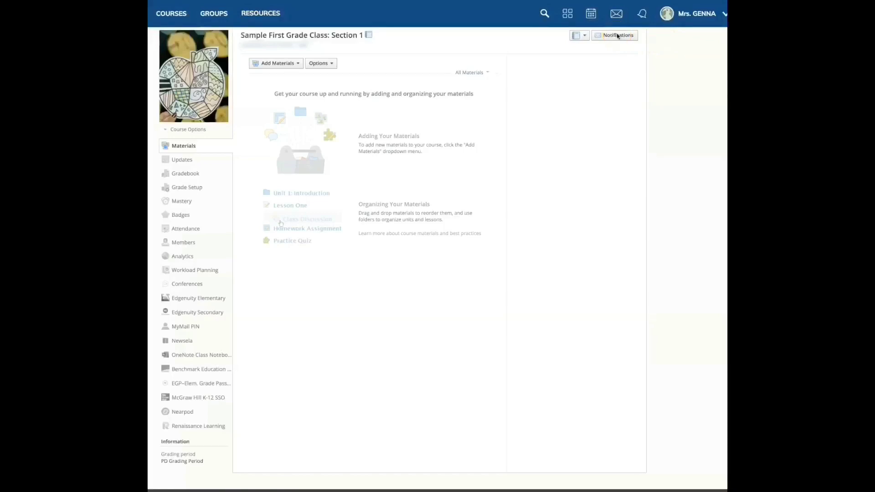
Tick 'Course materials overdue' in the course email notifications and save.
click(618, 35)
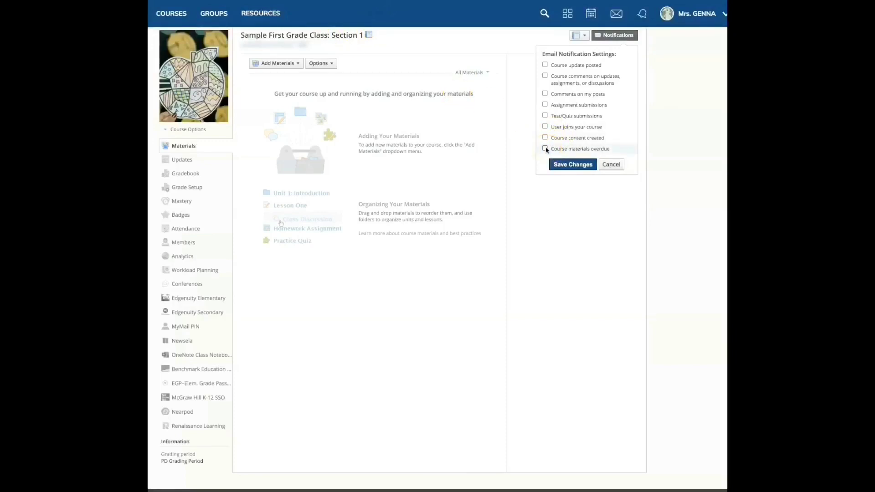
click(544, 149)
click(572, 164)
mouse_move(177, 72)
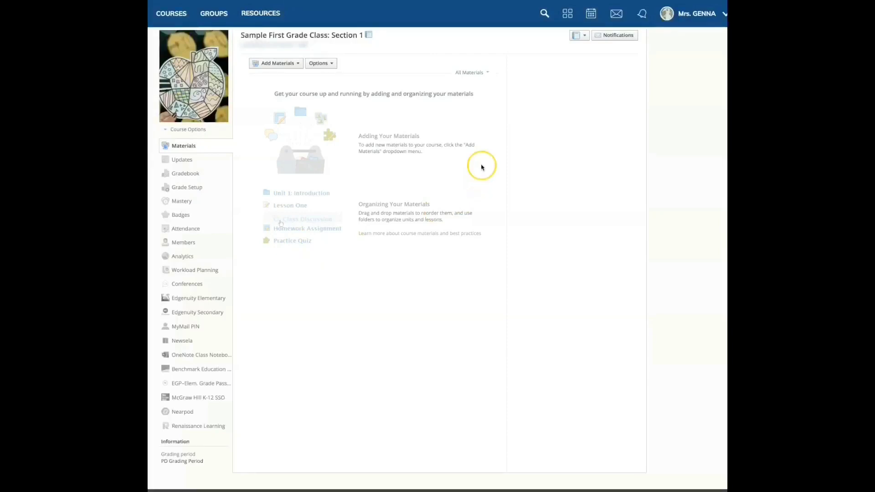
mouse_move(204, 40)
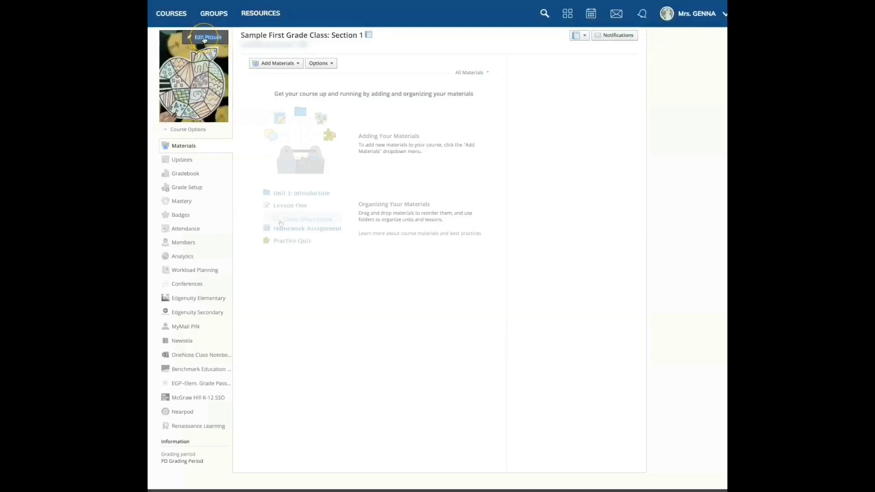
click(205, 38)
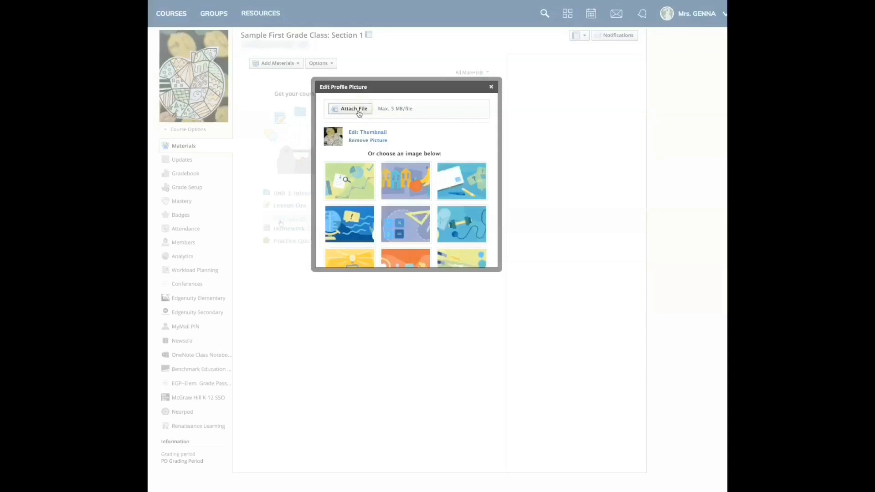
scroll(404, 200, down, 3)
click(406, 205)
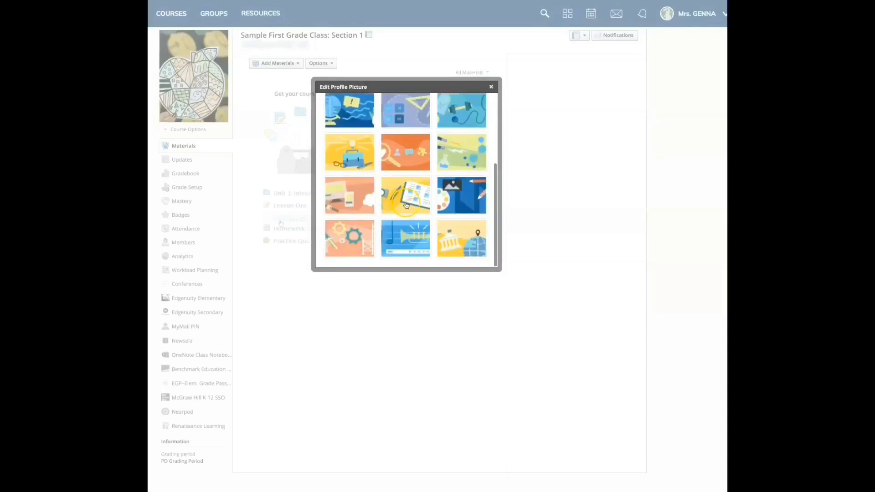
scroll(407, 206, up, 5)
click(409, 122)
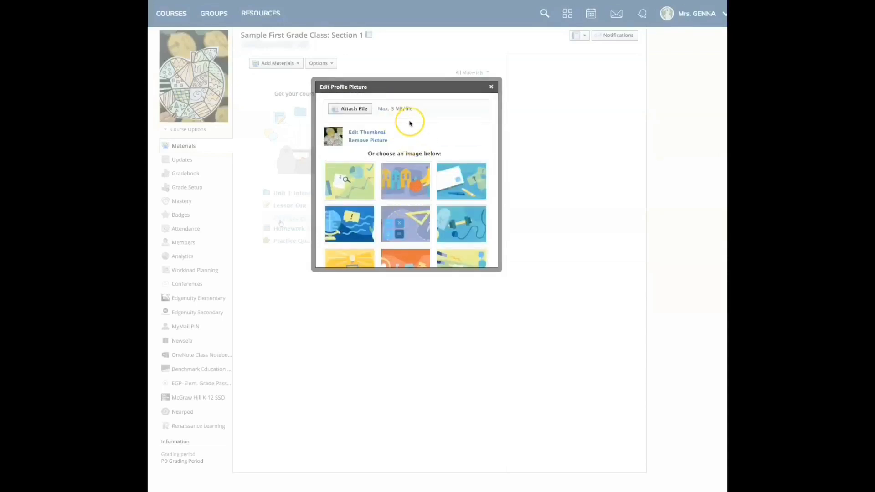
click(491, 86)
click(188, 130)
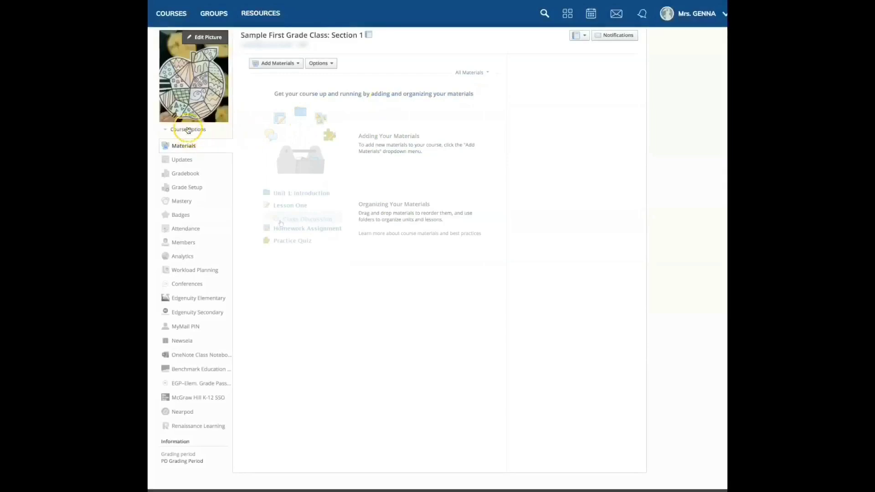
click(185, 133)
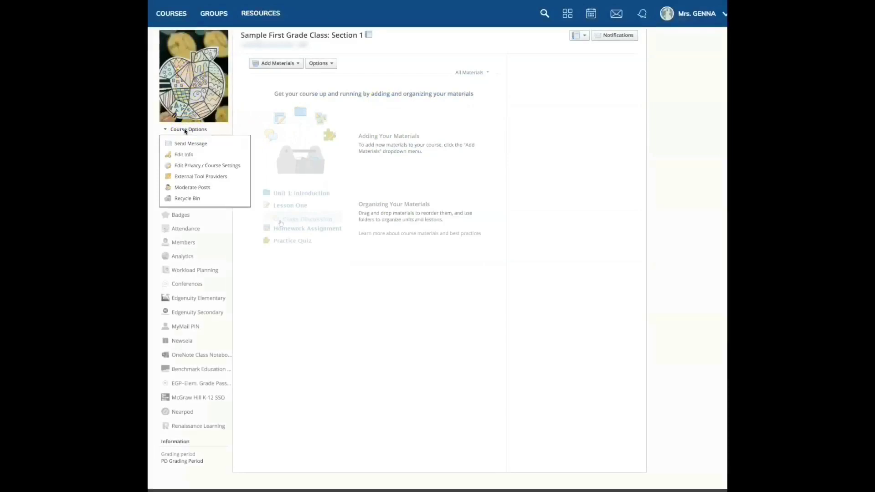
View the empty course Recycle Bin via Course Options, then go back to Materials.
click(184, 155)
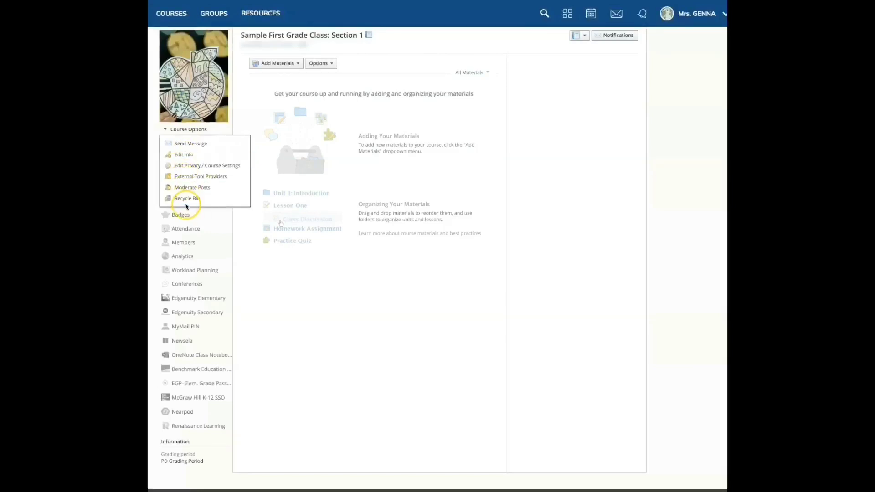
click(188, 151)
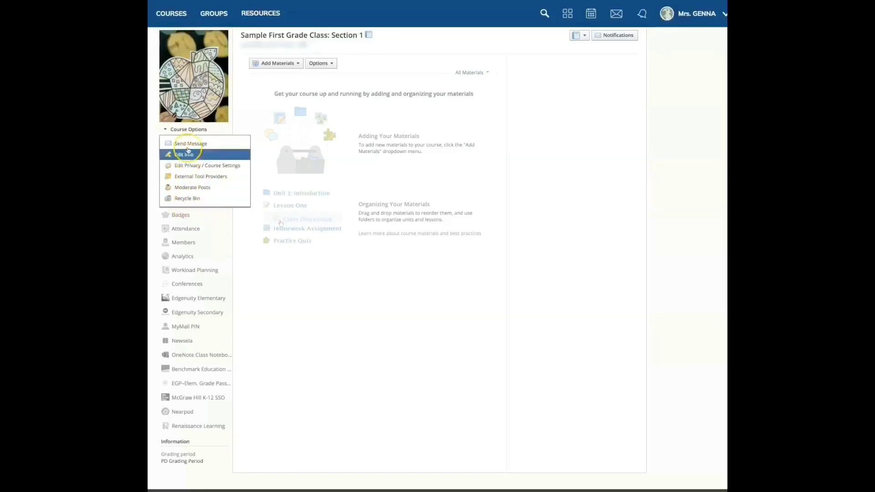
click(189, 200)
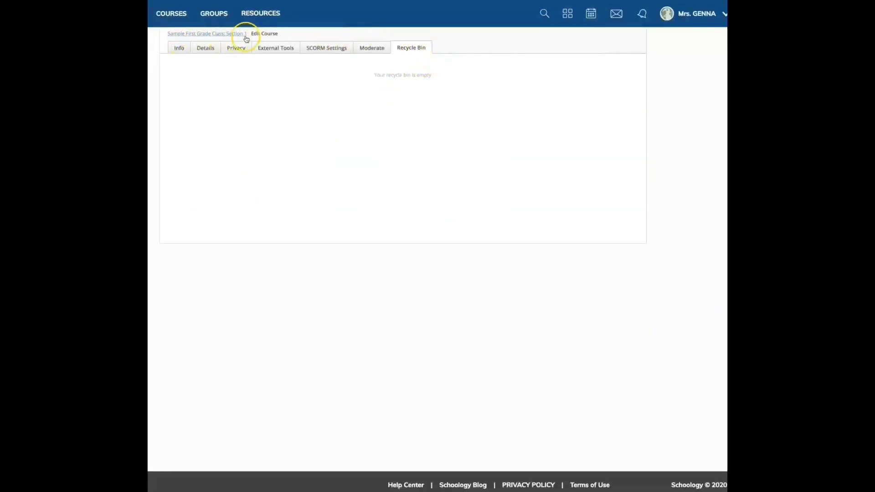
click(174, 34)
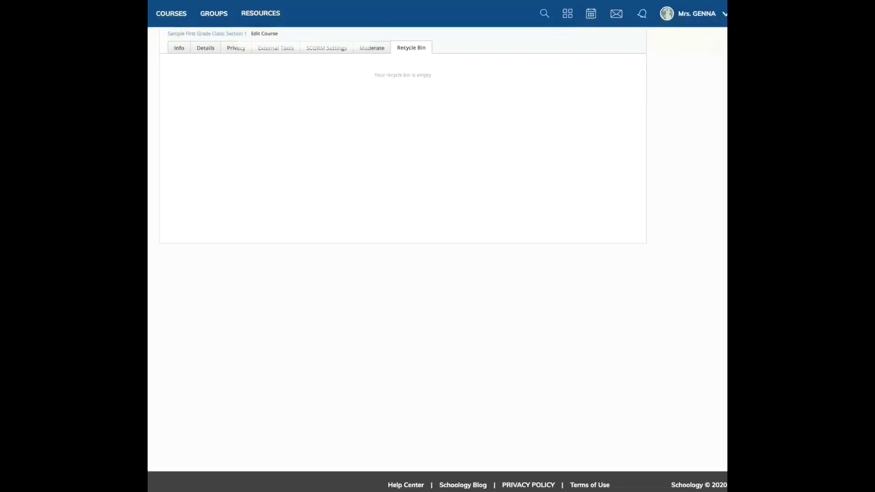
click(192, 126)
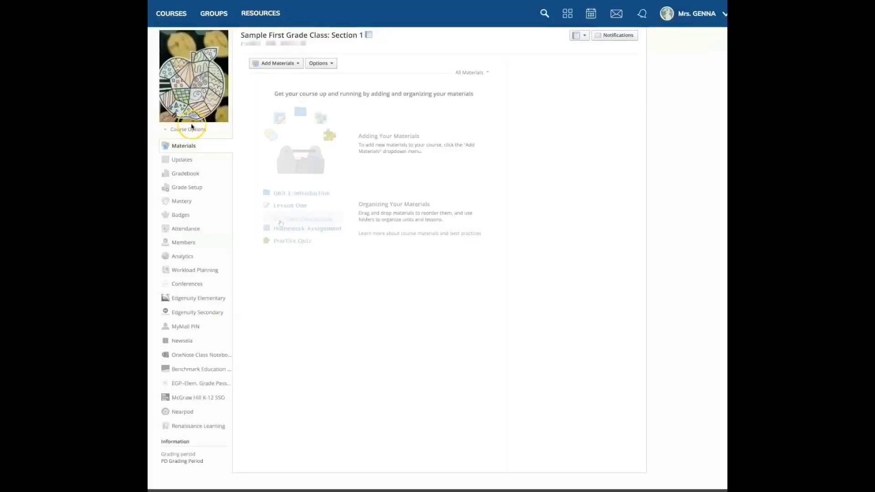
click(189, 146)
click(186, 173)
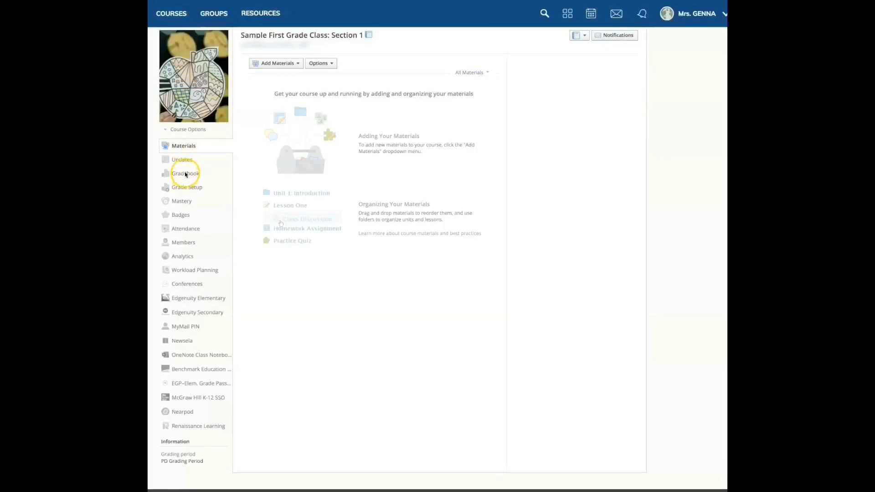
click(184, 257)
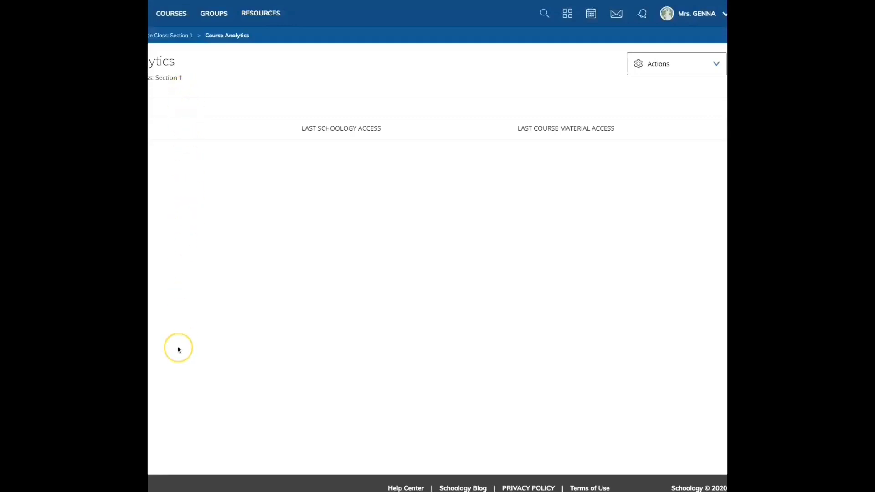
click(310, 138)
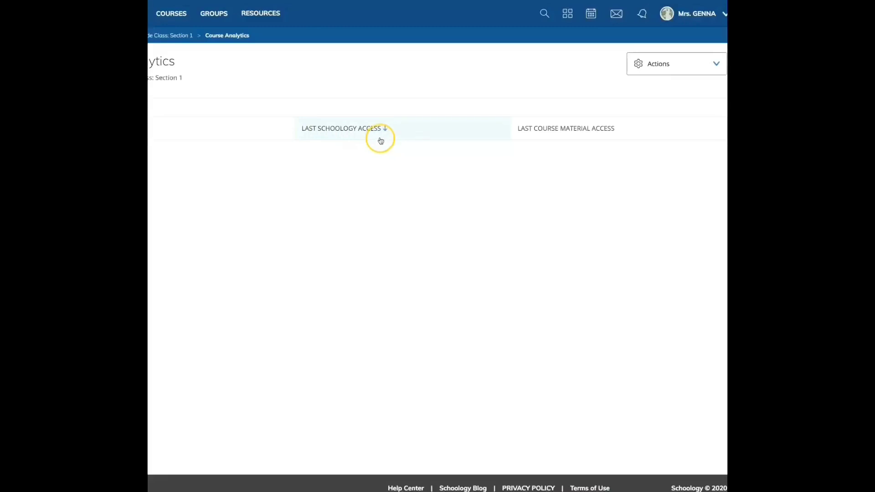
click(618, 134)
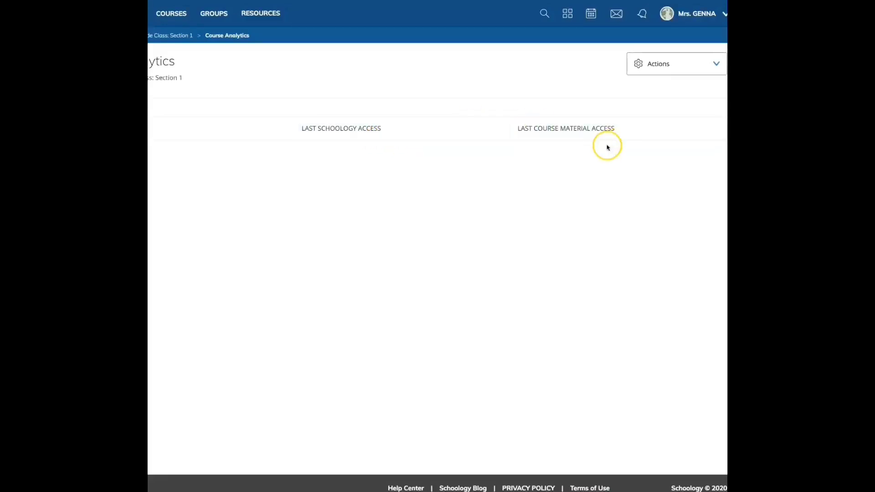
click(714, 63)
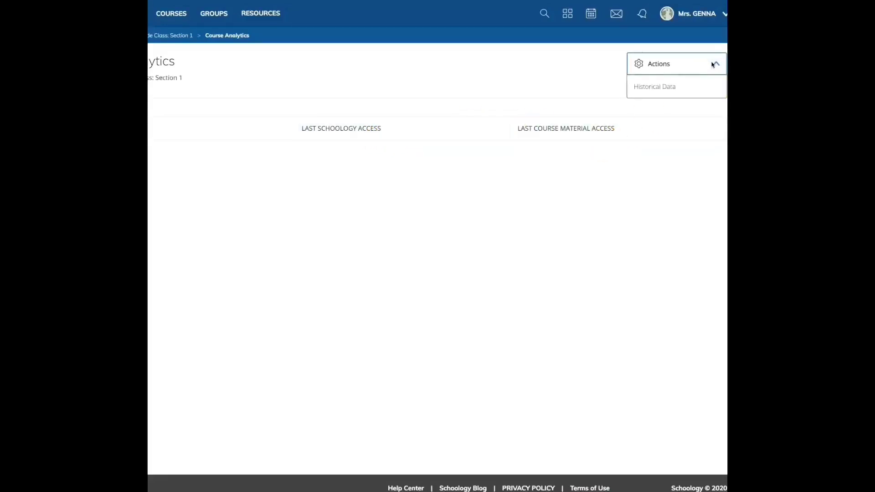
click(648, 91)
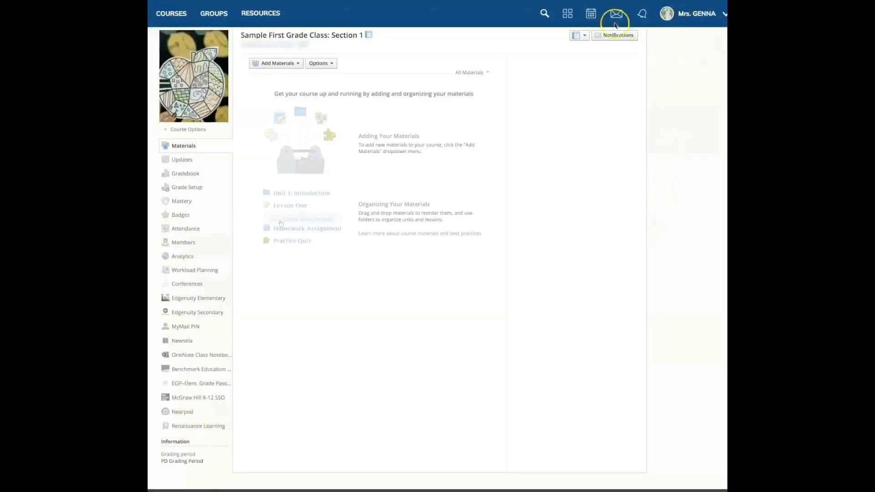
Launch the LMS App Center from the header apps grid.
click(568, 15)
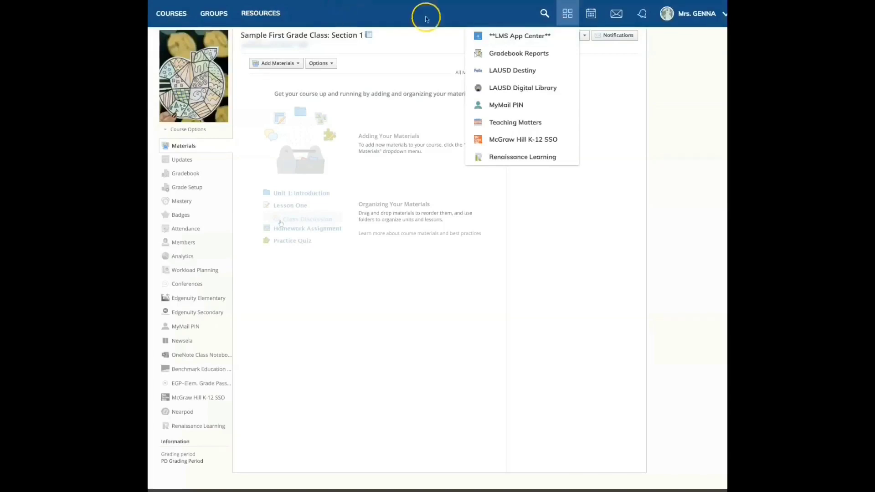
click(534, 38)
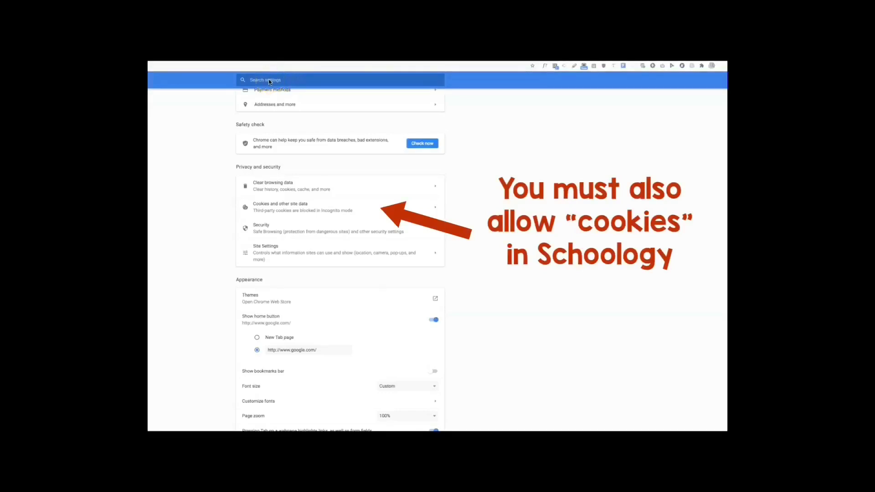
Allow pop-ups in Chrome's Site Settings so the LMS App Center can open.
click(434, 254)
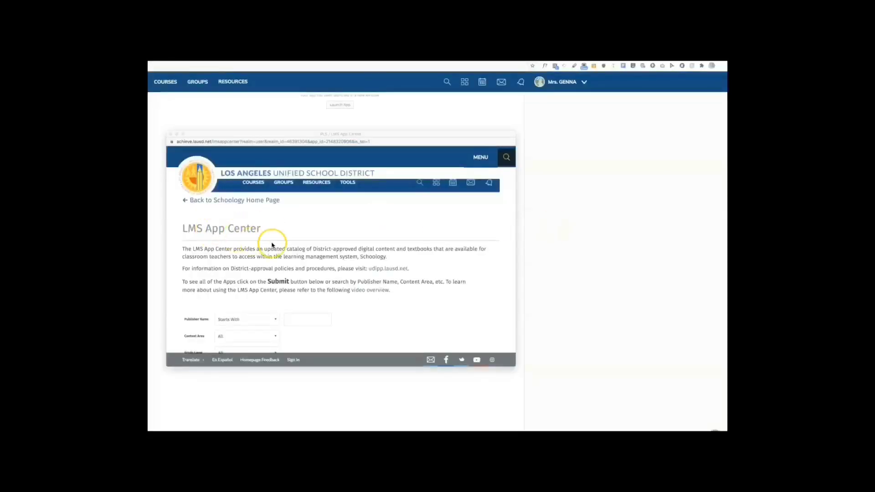
Search the App Center for publisher name containing 'BrainPOP'.
scroll(303, 309, down, 1)
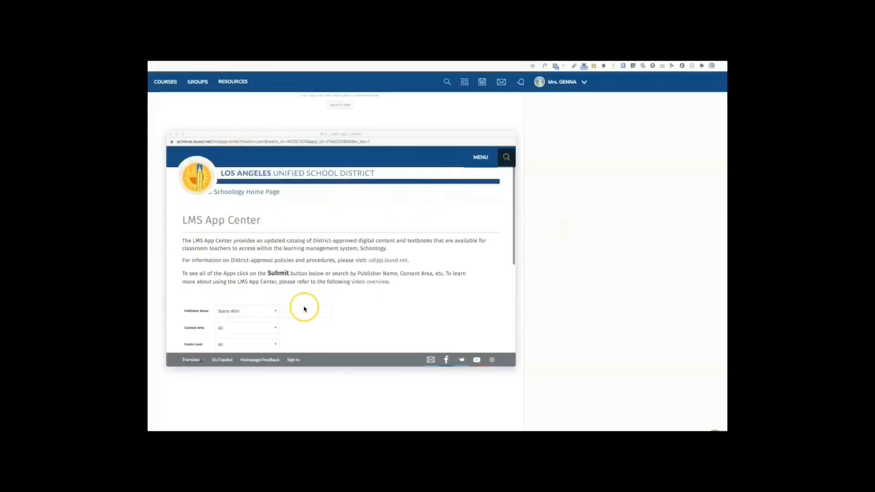
click(296, 318)
click(296, 311)
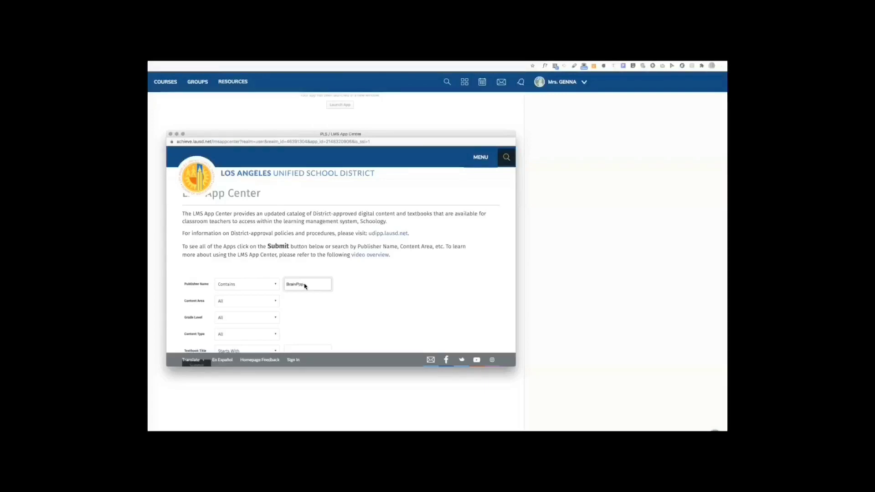
click(352, 293)
key(Return)
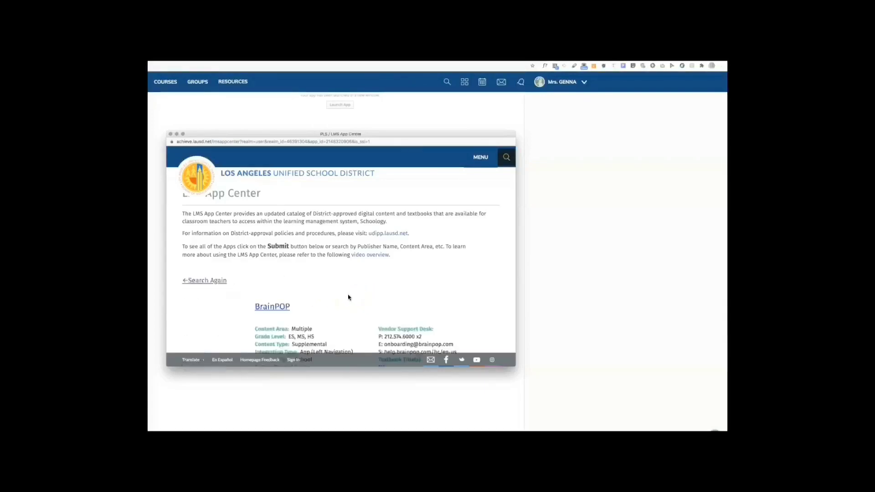
scroll(345, 305, down, 2)
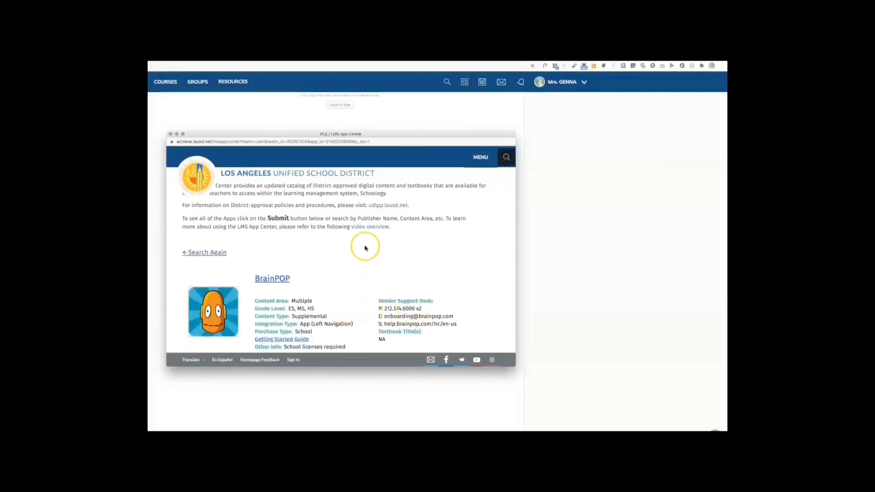
Install BrainPOP as an LTI app with Sample First Grade Class: Section 1 selected.
click(266, 280)
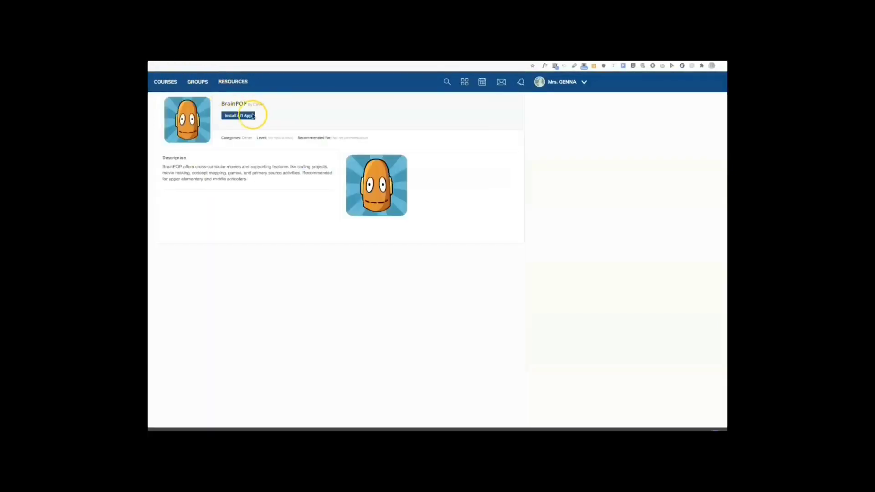
click(246, 116)
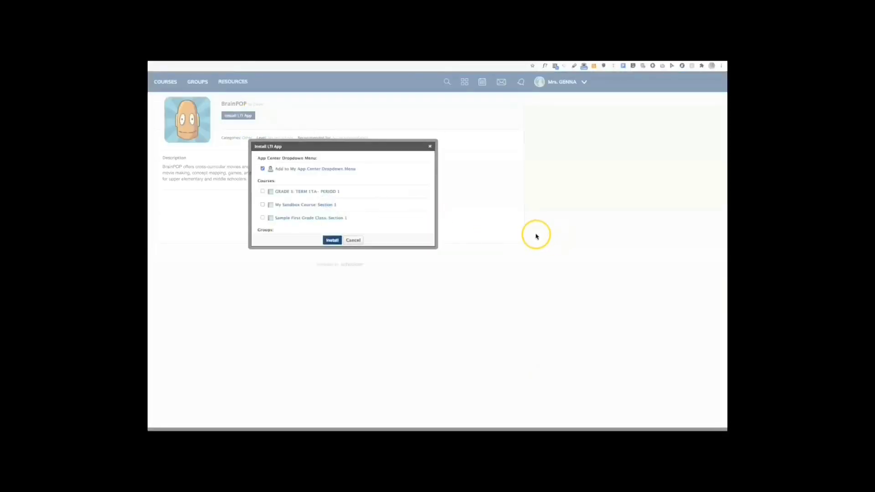
scroll(262, 219, down, 1)
click(262, 216)
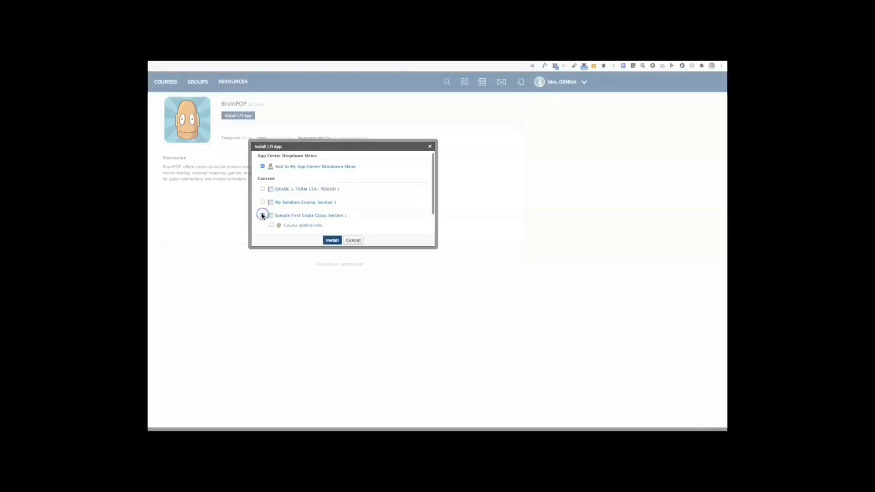
click(332, 240)
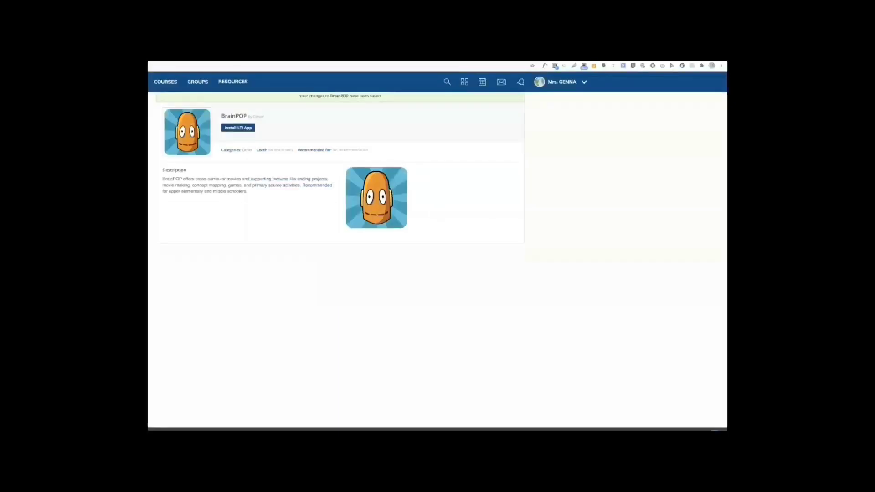